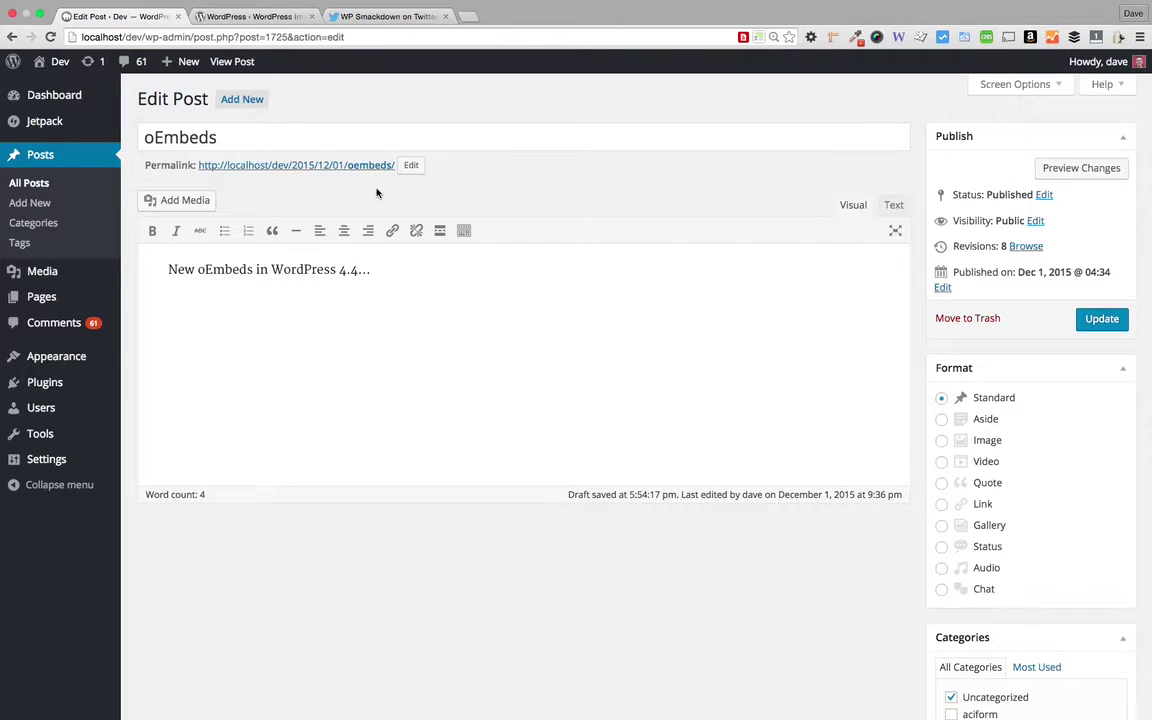
- Embed the WordPress Importer Redux article by pasting its URL on a new line below the intro
key(Return)
click(251, 17)
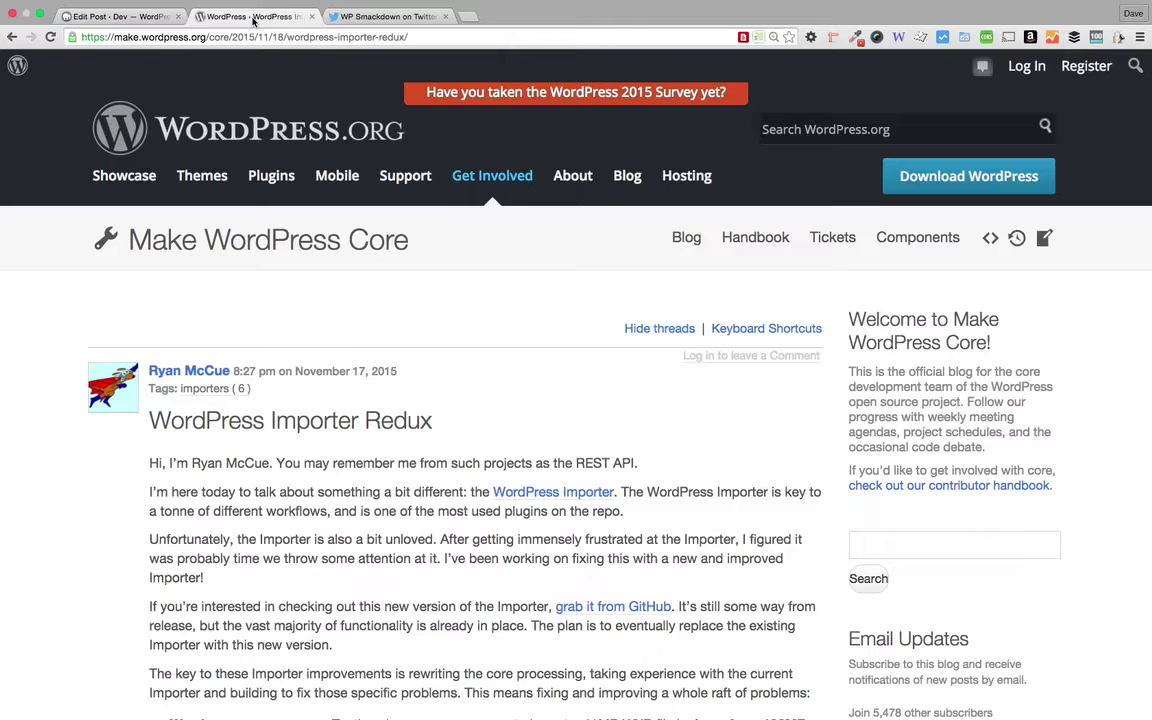
click(265, 38)
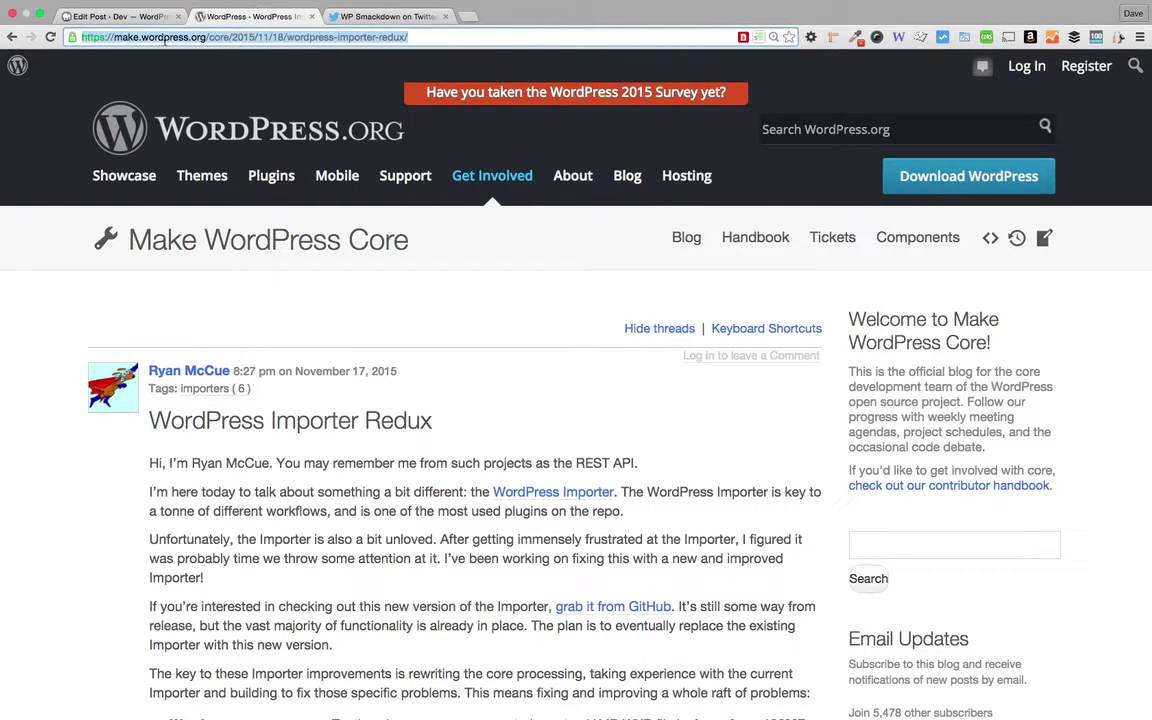
click(118, 17)
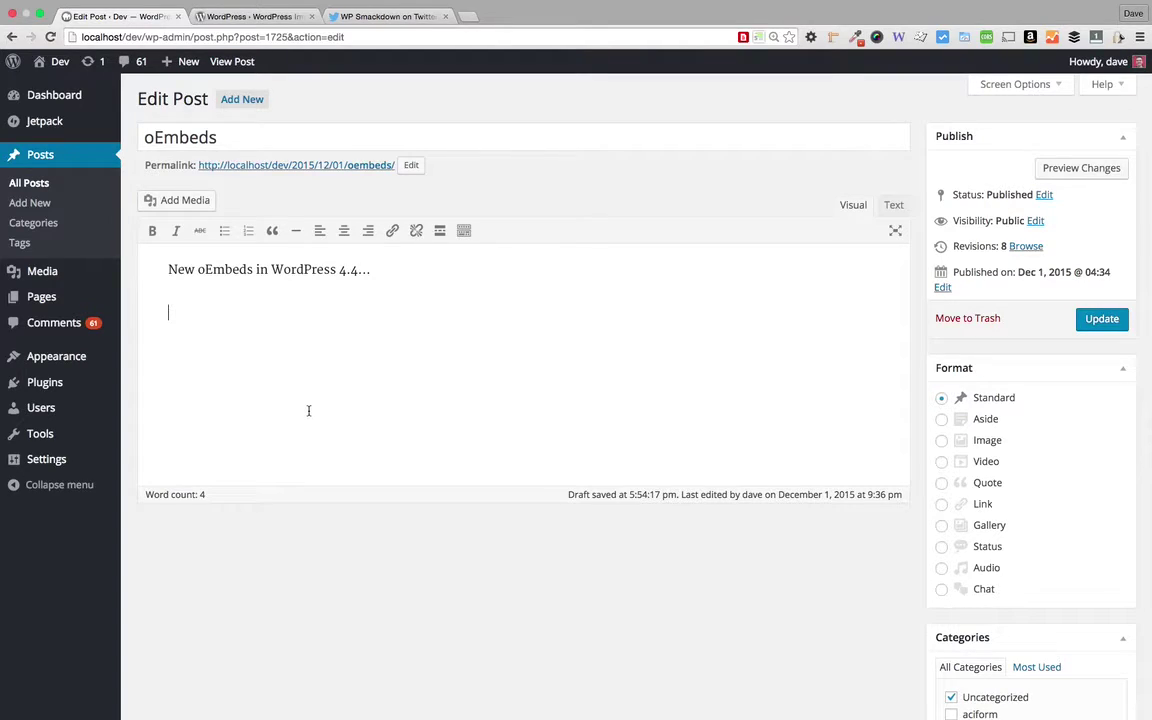
key(ctrl+v)
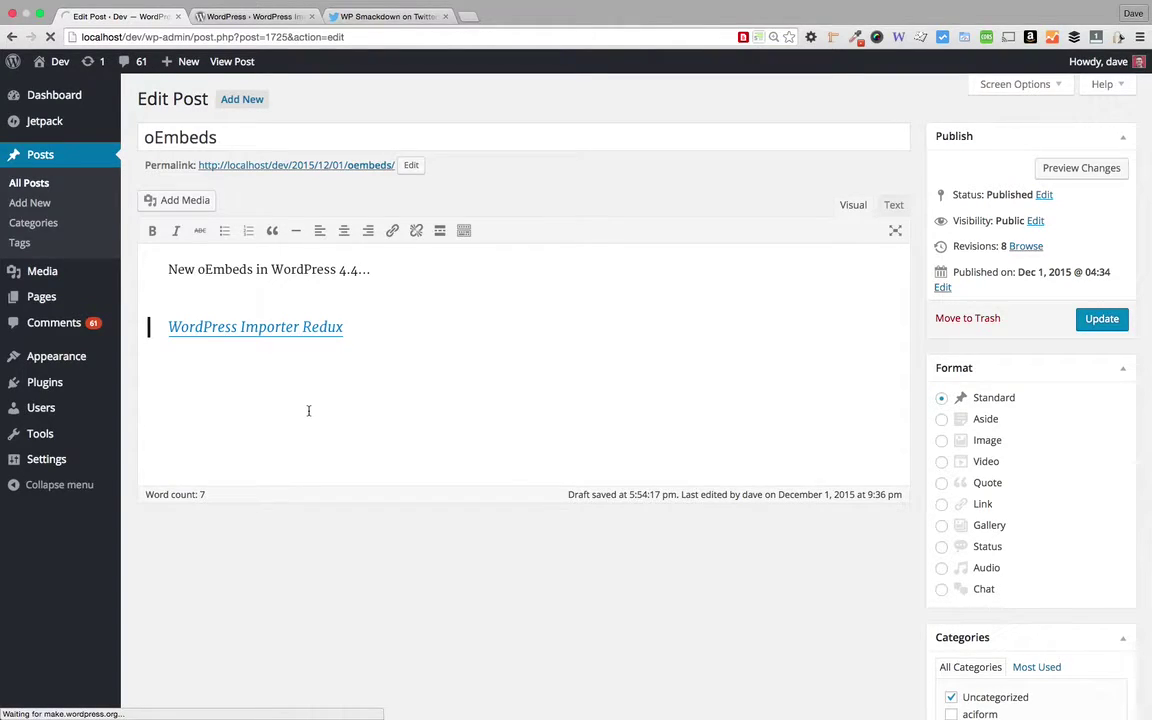
scroll(420, 370, down, 1)
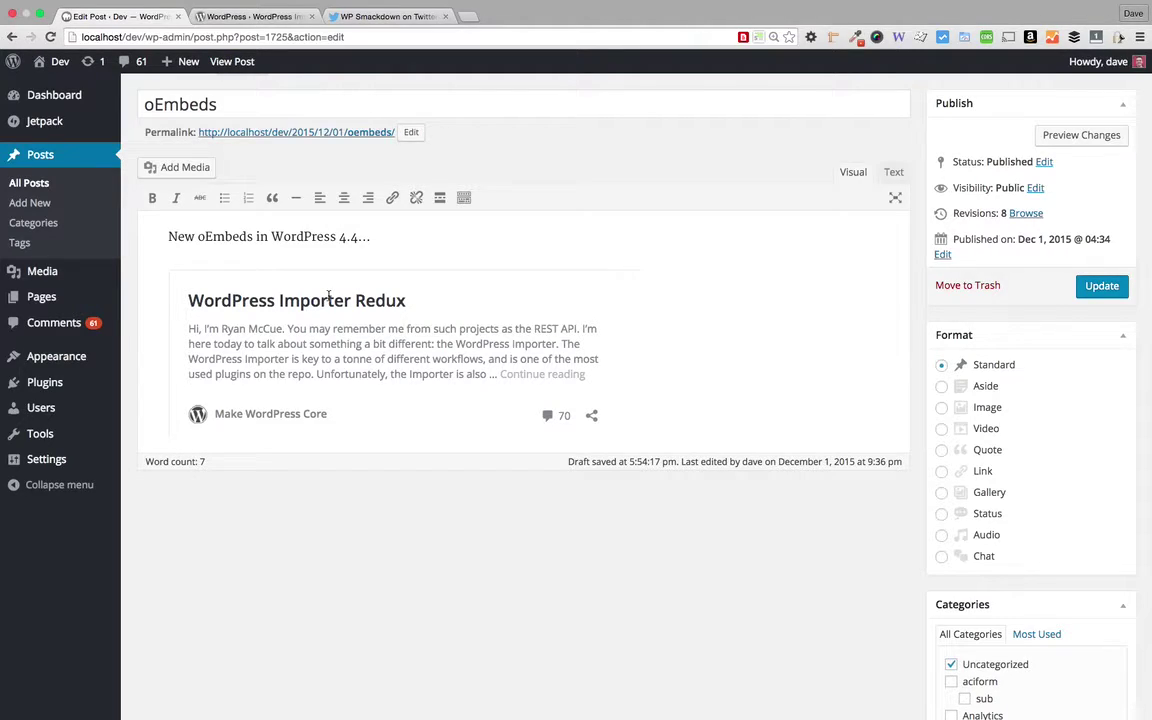
key(Return)
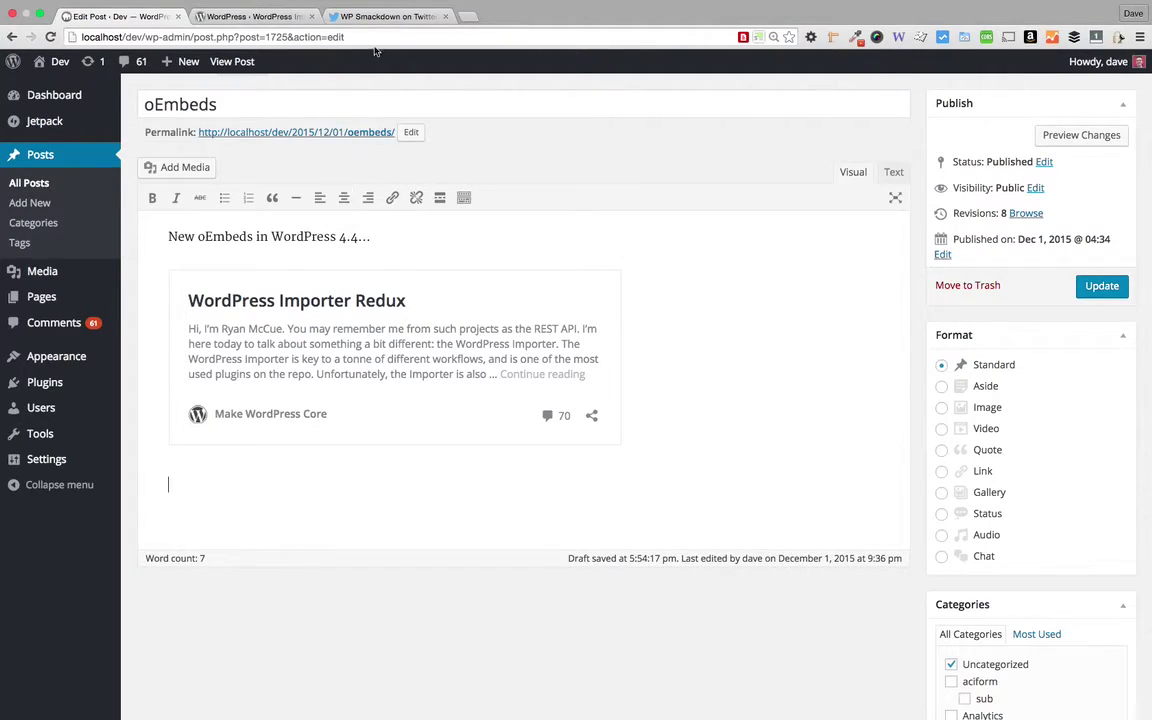
click(391, 16)
- Embed the WP Smackdown tweet by pasting its URL into the post
click(340, 38)
key(super+c)
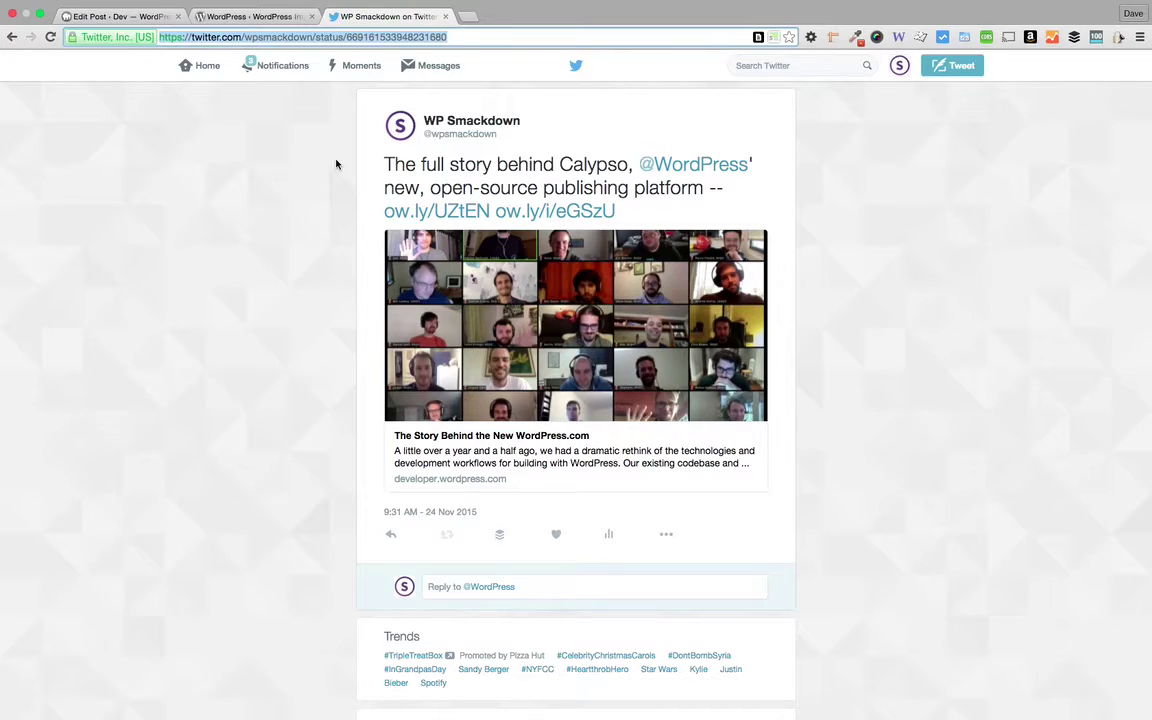
click(136, 18)
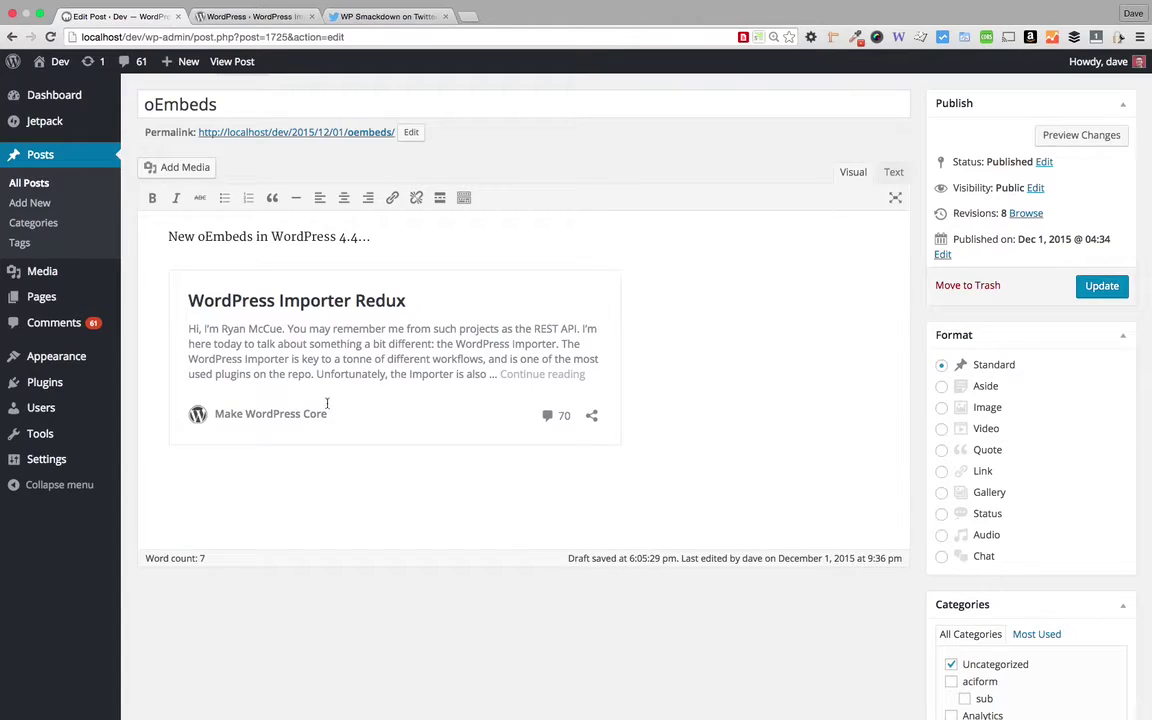
key(ctrl+v)
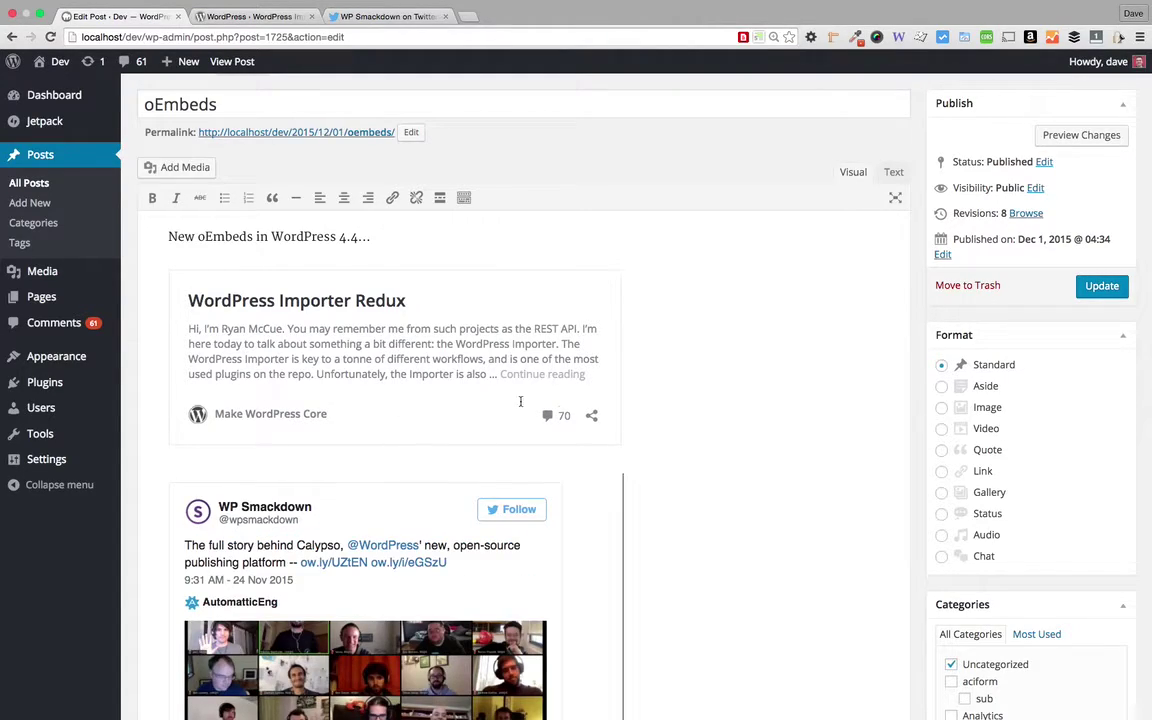
- Delete the tweet embed and the WordPress Importer Redux card, leaving only the intro line
scroll(694, 388, down, 3)
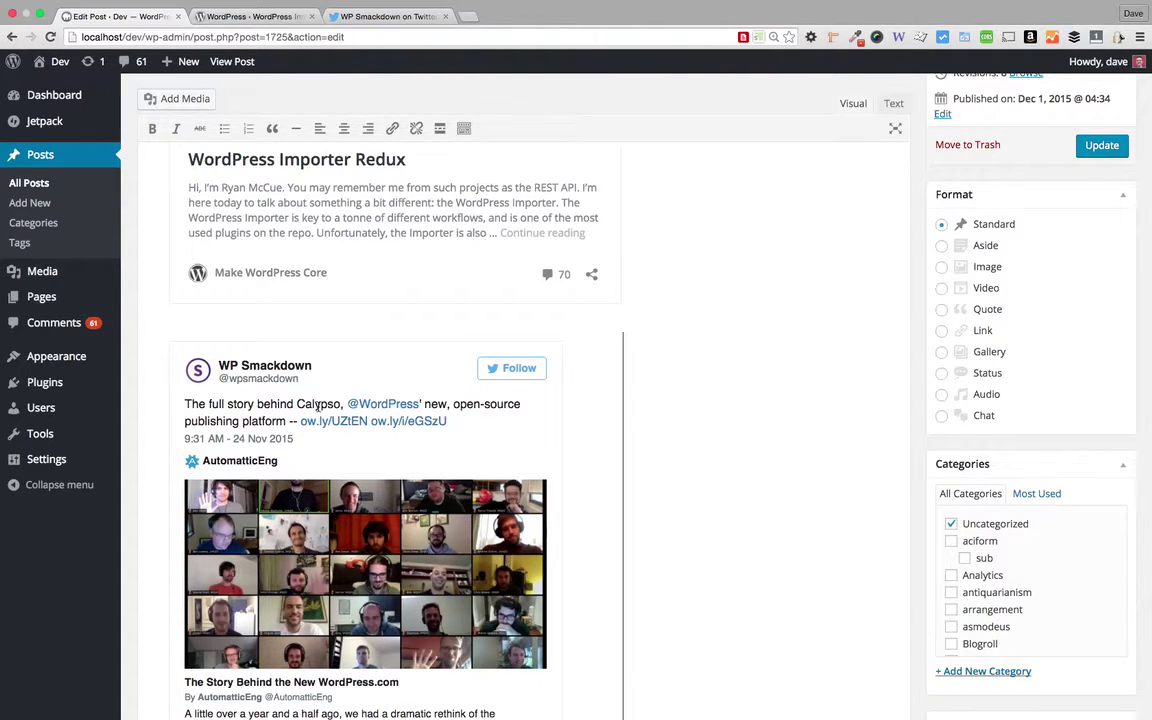
key(BackSpace)
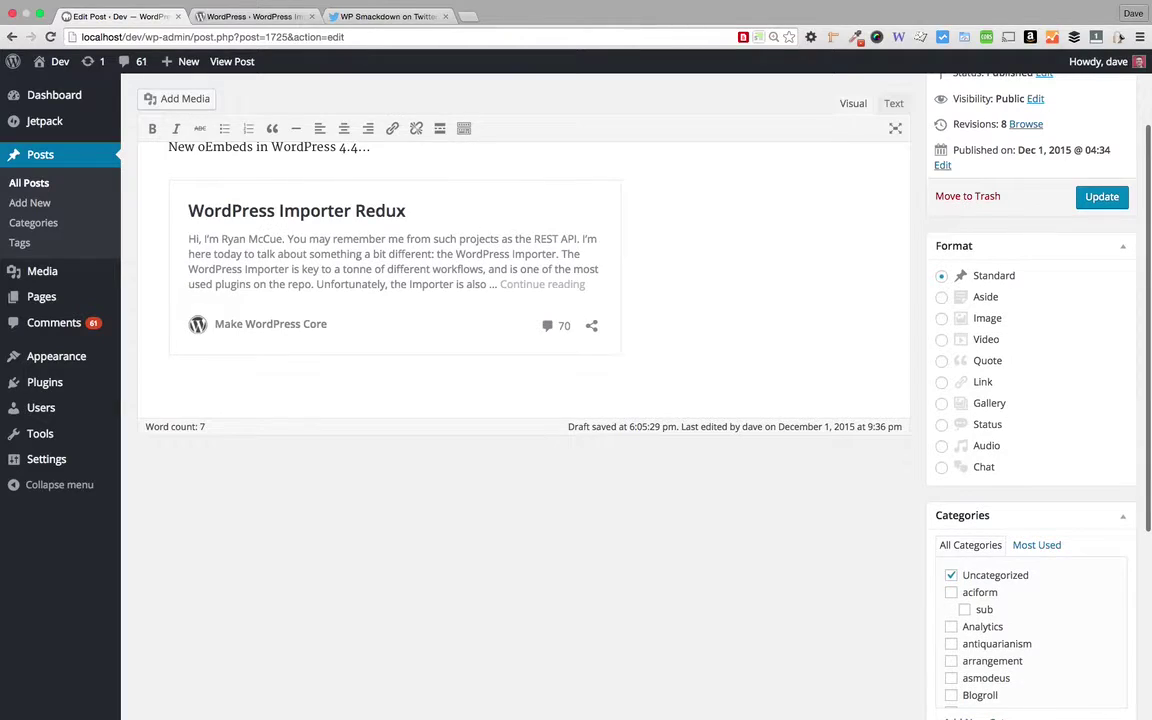
key(BackSpace)
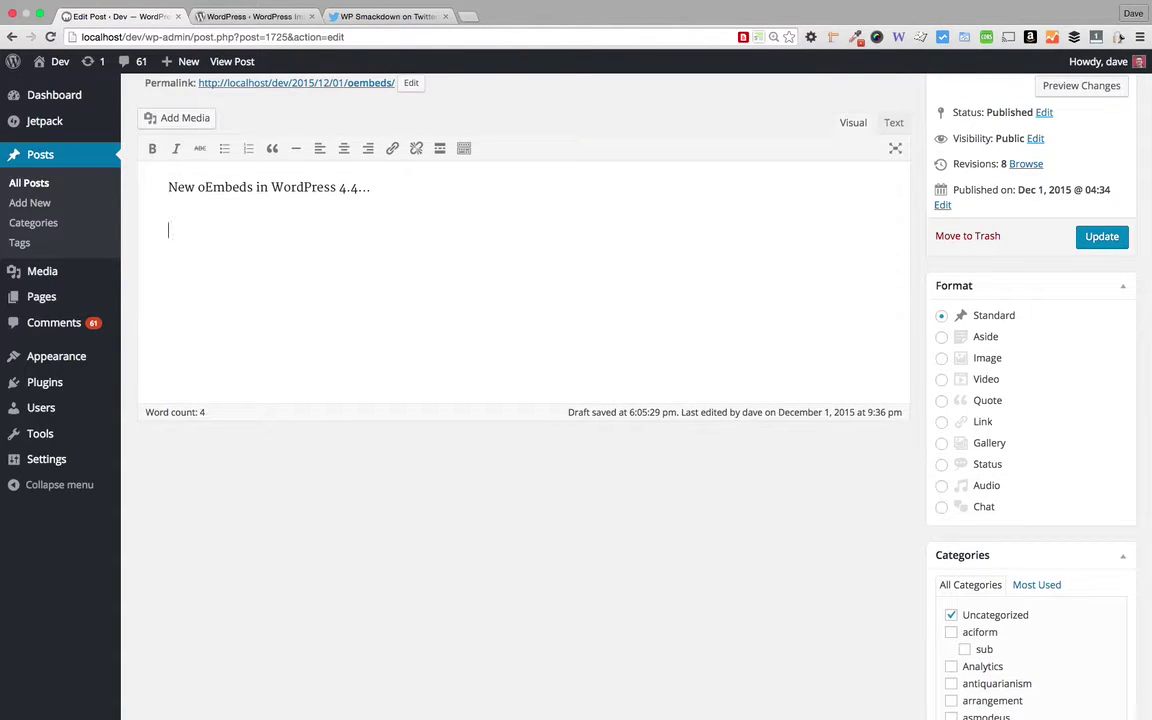
scroll(278, 410, up, 2)
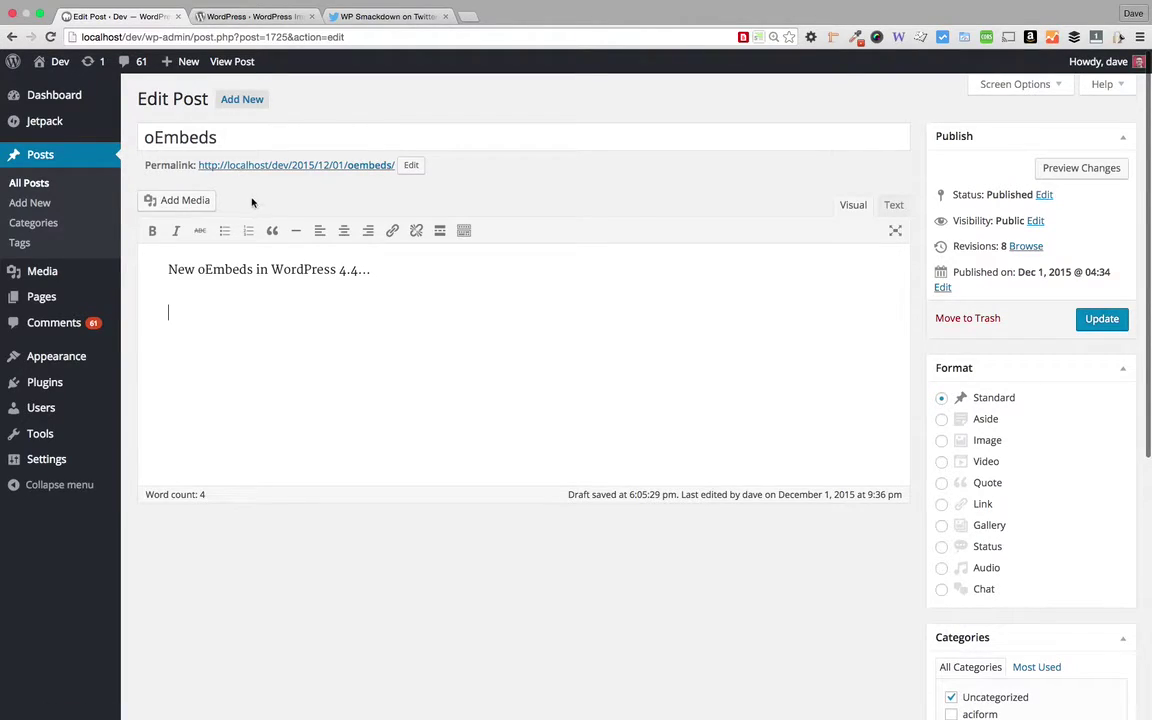
click(188, 200)
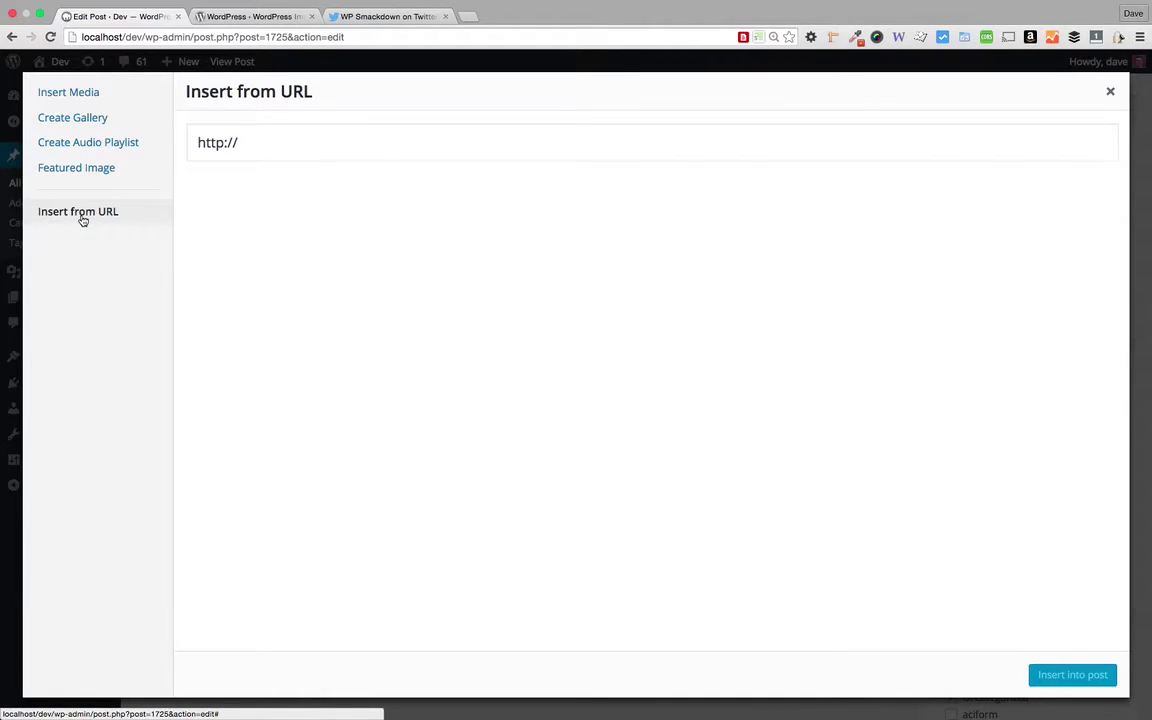
triple_click(211, 142)
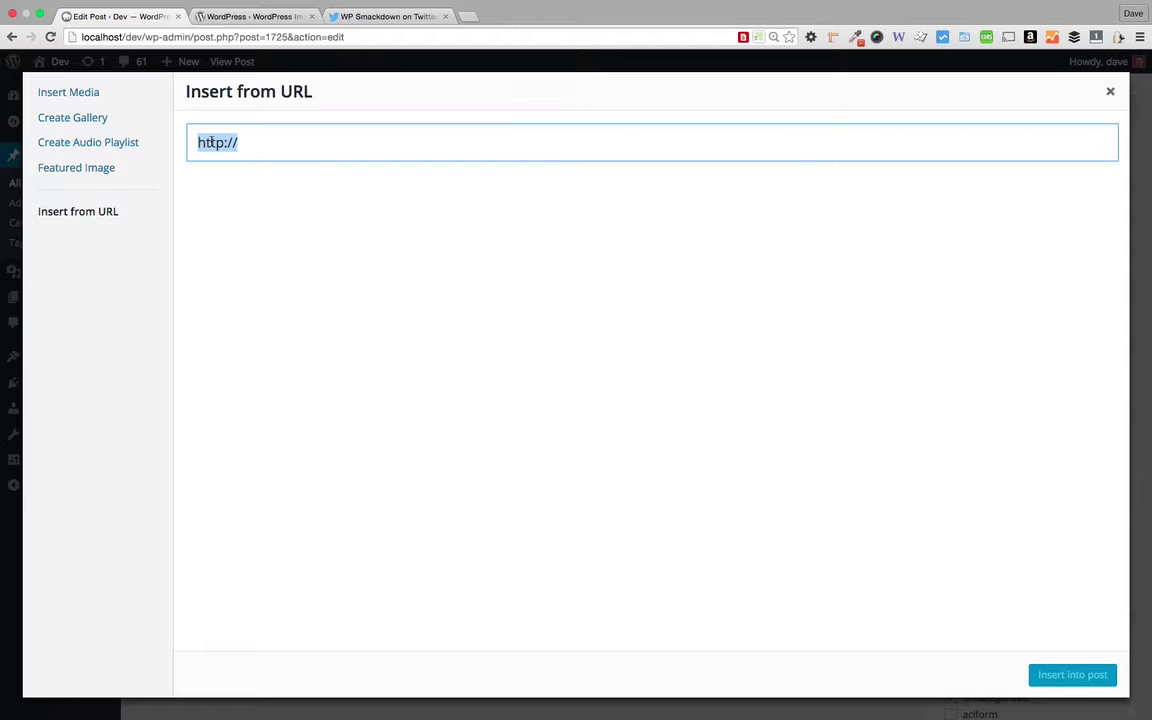
key(super+v)
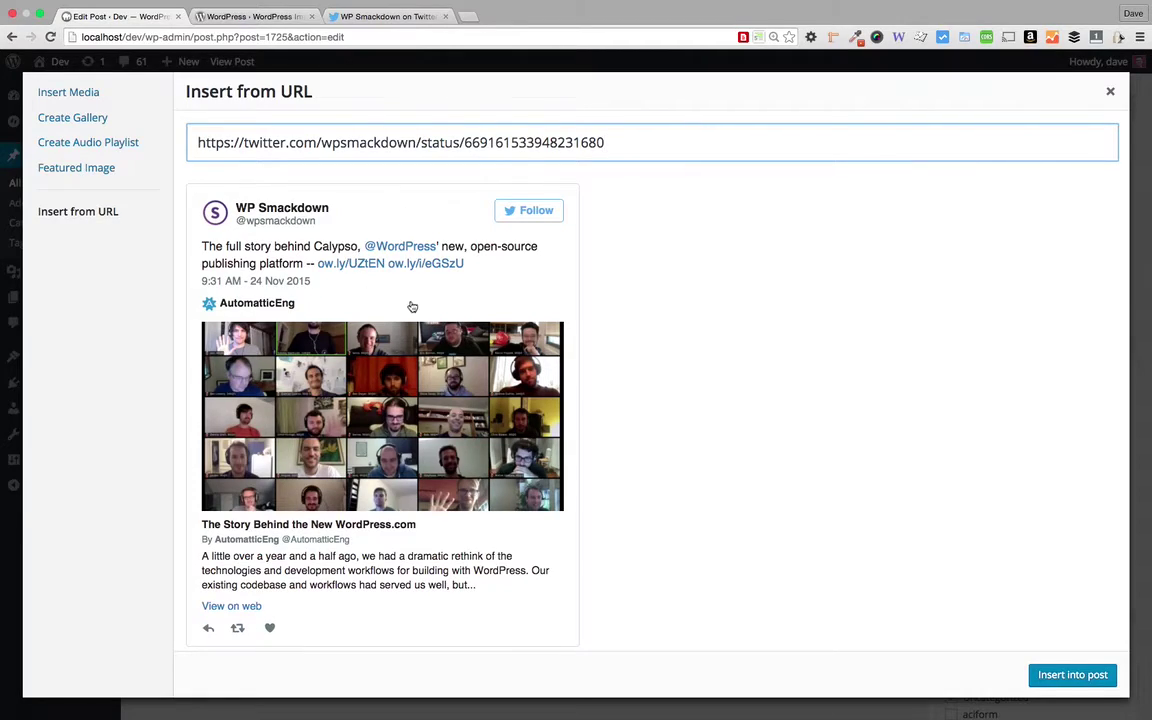
click(1071, 677)
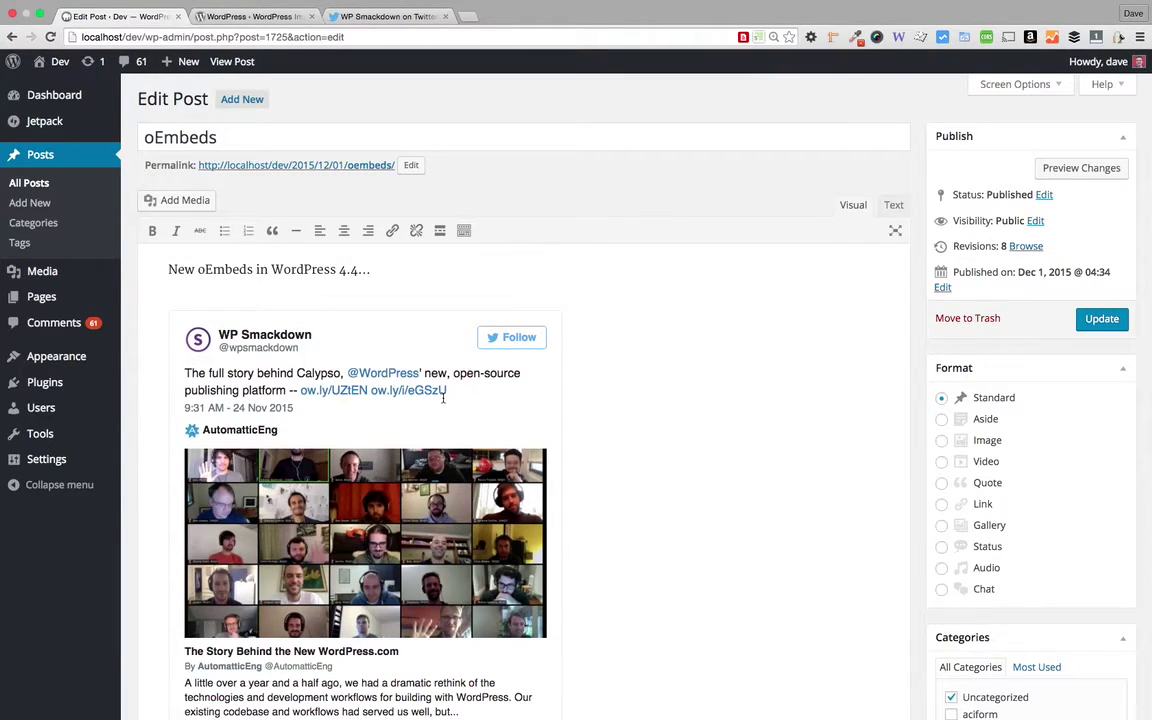
scroll(443, 398, down, 1)
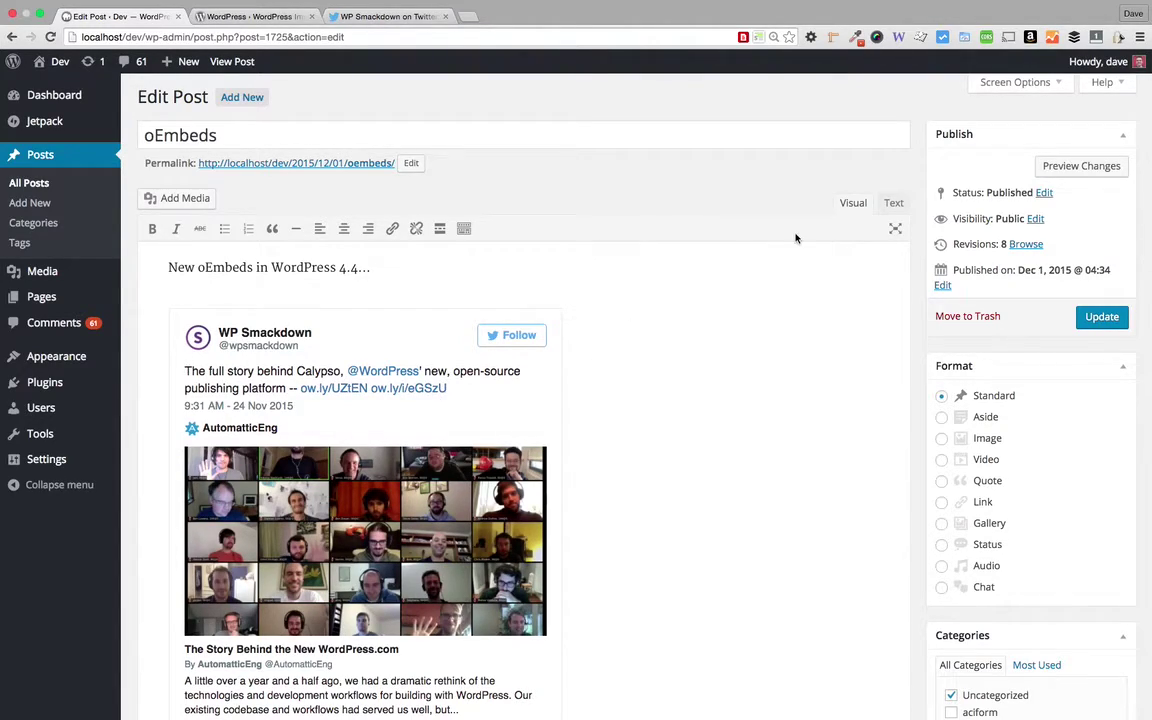
- In the Text view, add width="1000" height="500" inside the tweet's opening [embed] tag
click(894, 203)
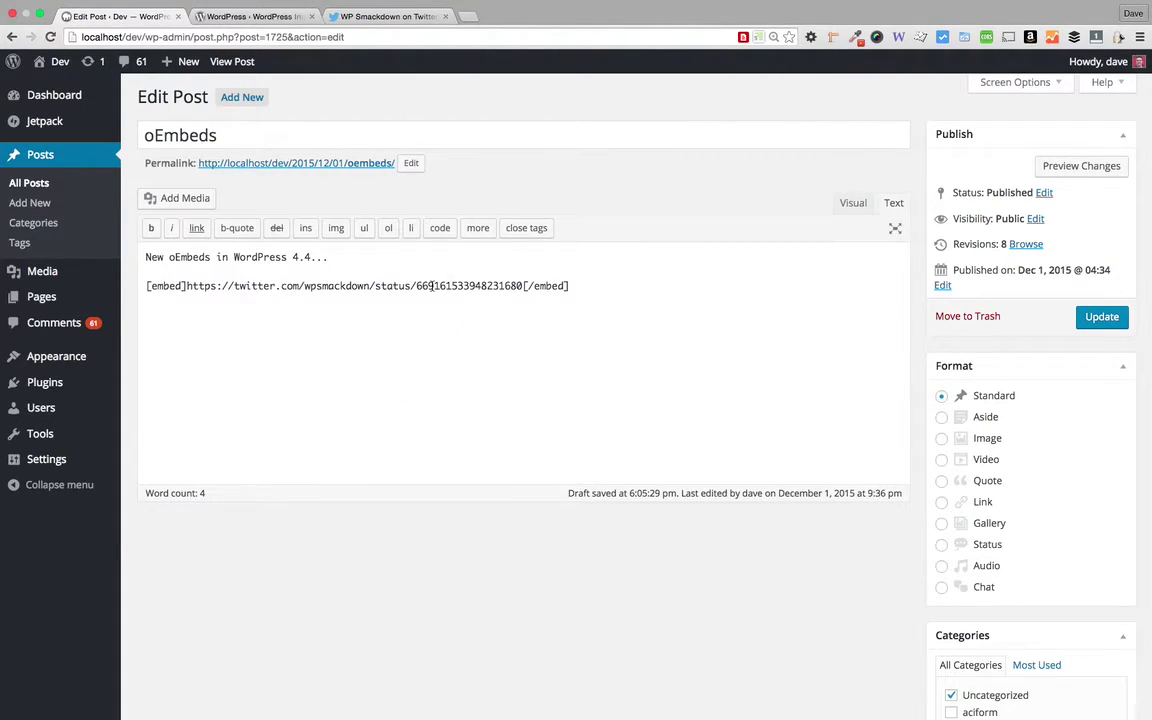
double_click(154, 285)
click(522, 285)
drag(522, 285, 607, 286)
drag(187, 286, 143, 289)
key(Right)
text(width=")
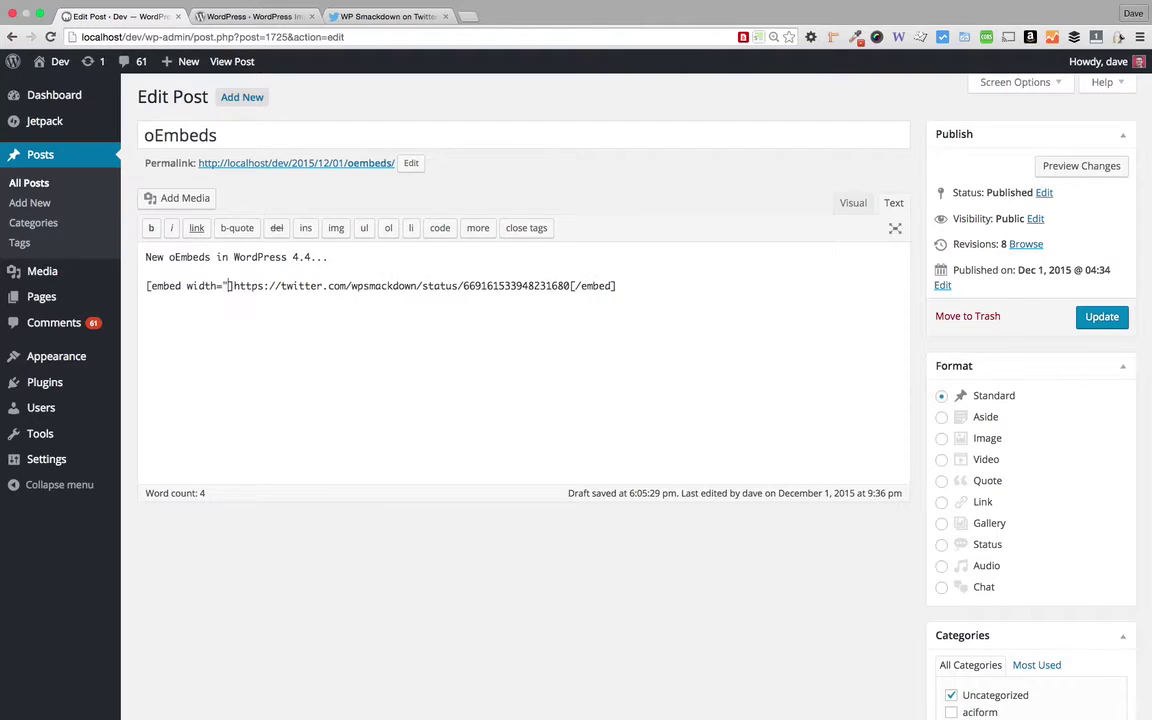
text(1000")
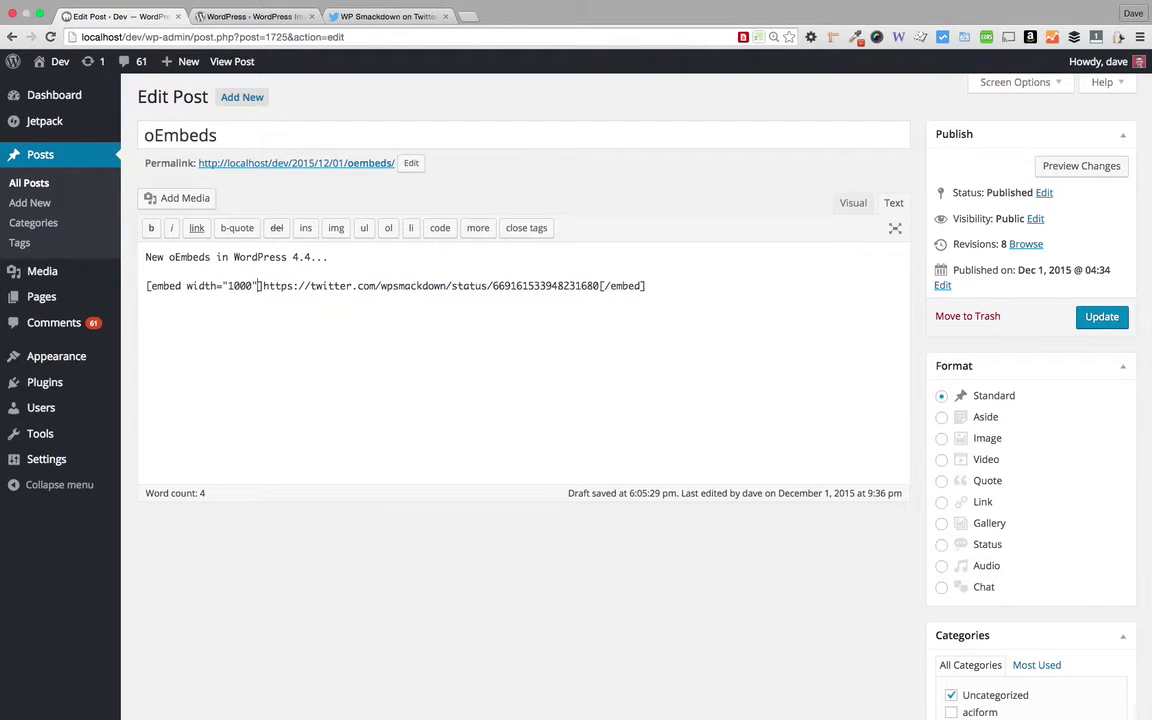
text( height)
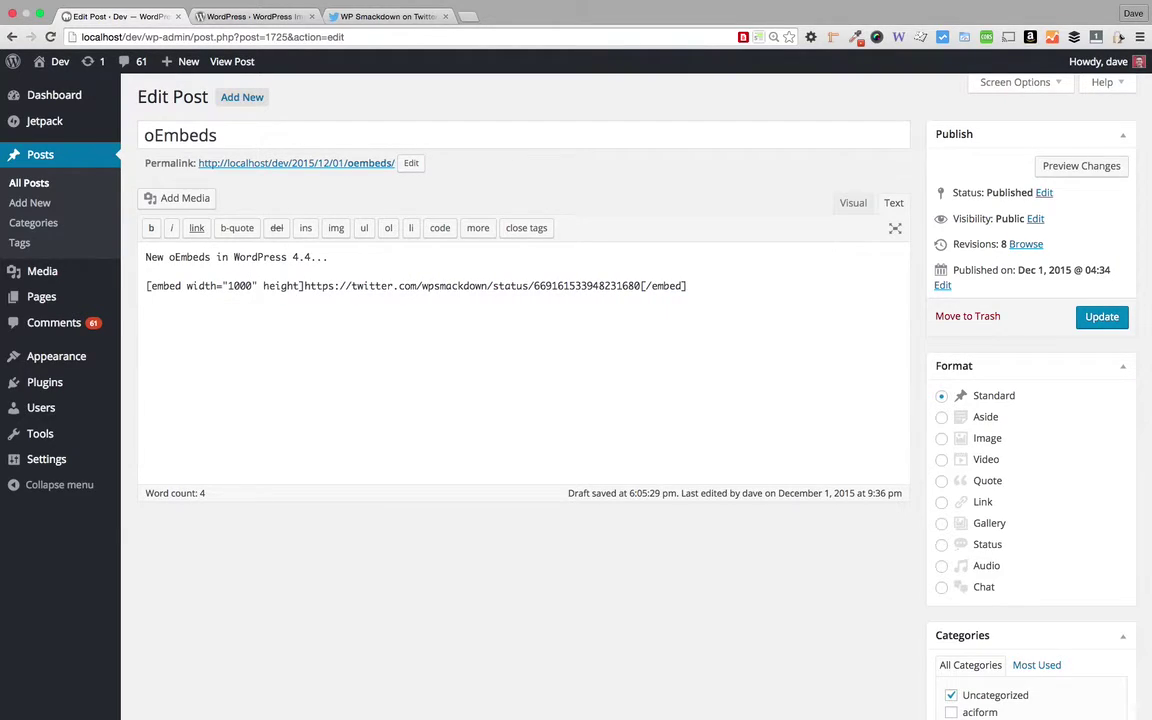
text(=")
text(500")
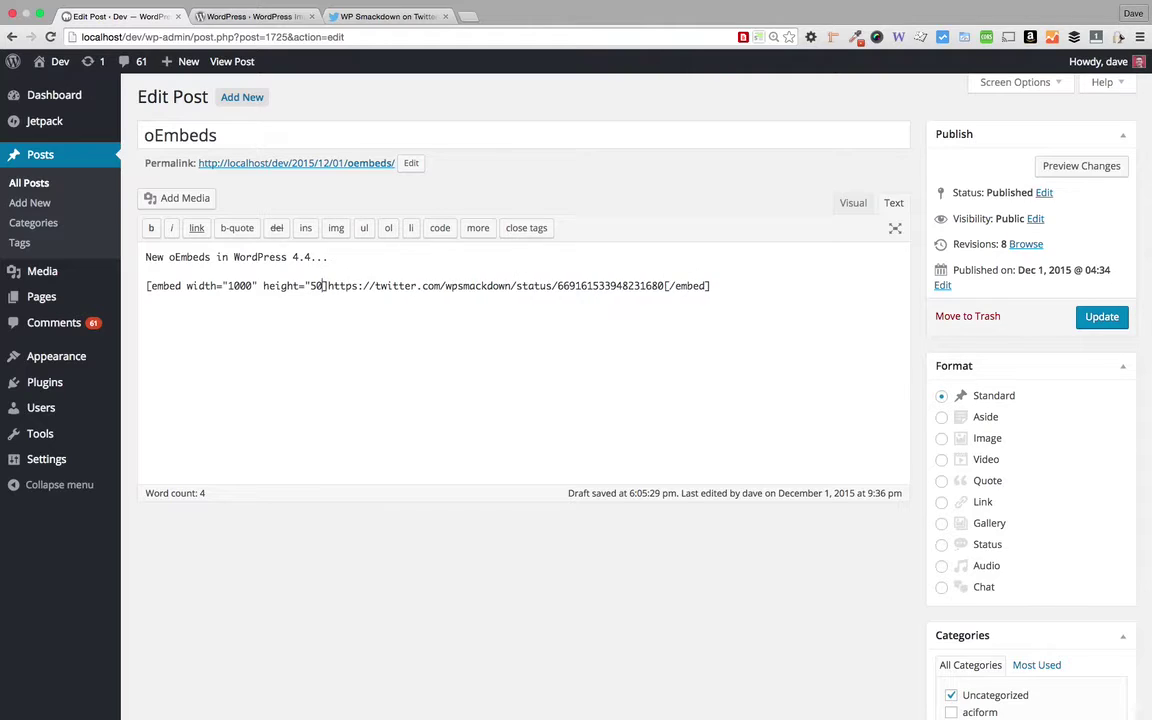